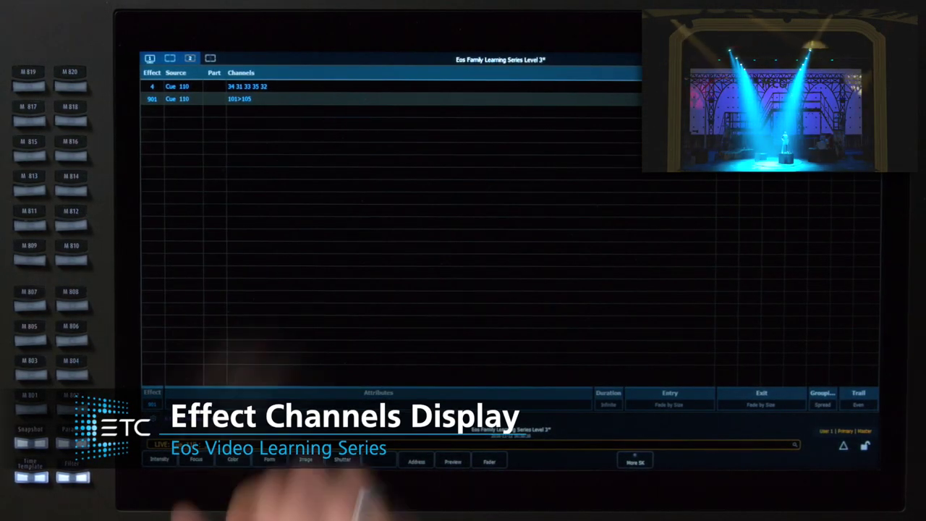
Send the DS Movers - Wash group (Group 7) to Focus Palette 13, Flyout.
{"action": "left_click", "coordinate": [169, 58]}
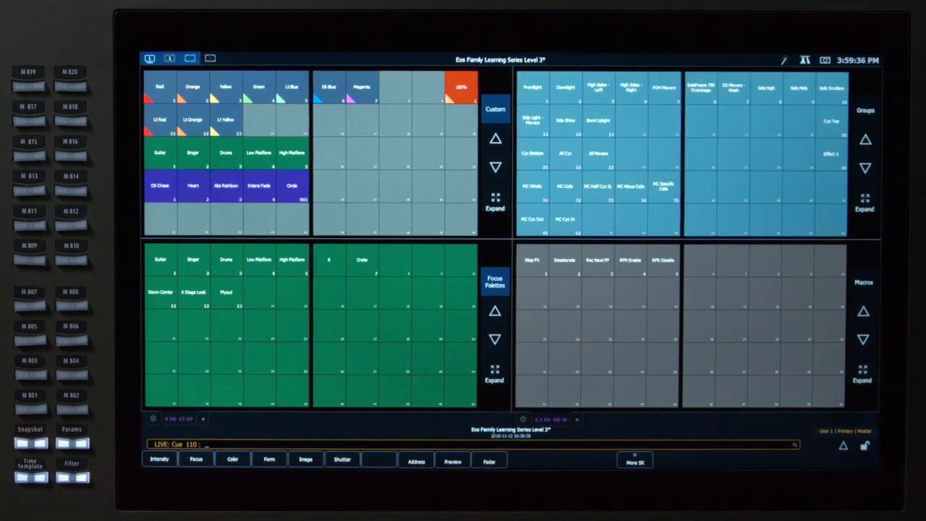
{"action": "left_click", "coordinate": [733, 87]}
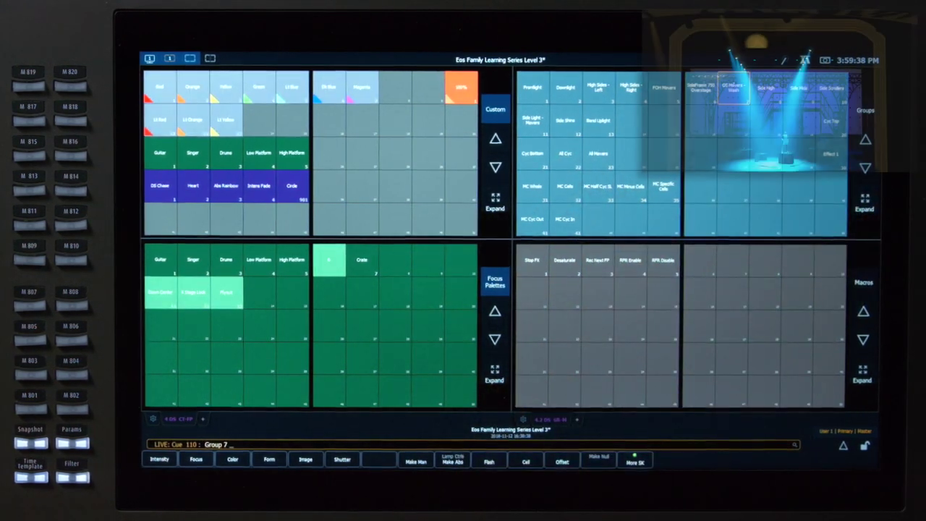
{"action": "left_click", "coordinate": [226, 293]}
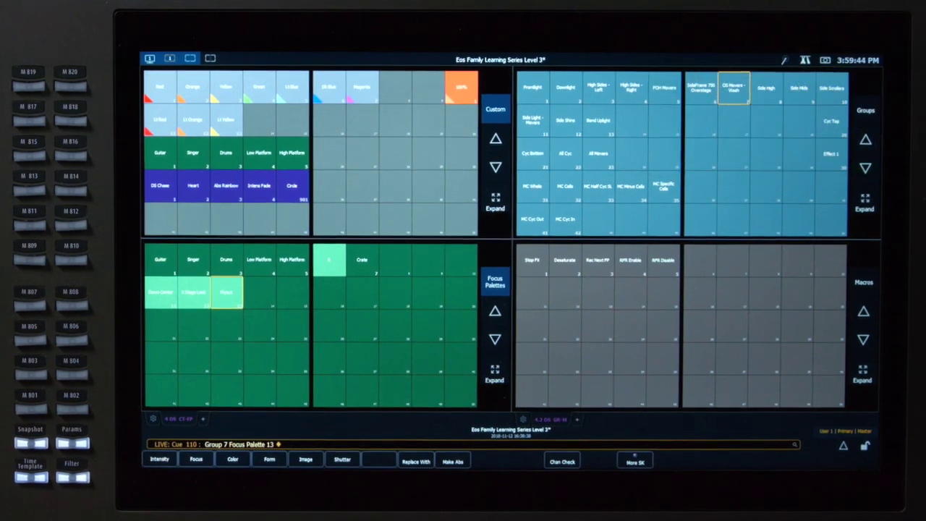
Home the colour parameters of group 30 (Effect 1).
{"action": "left_click", "coordinate": [831, 154]}
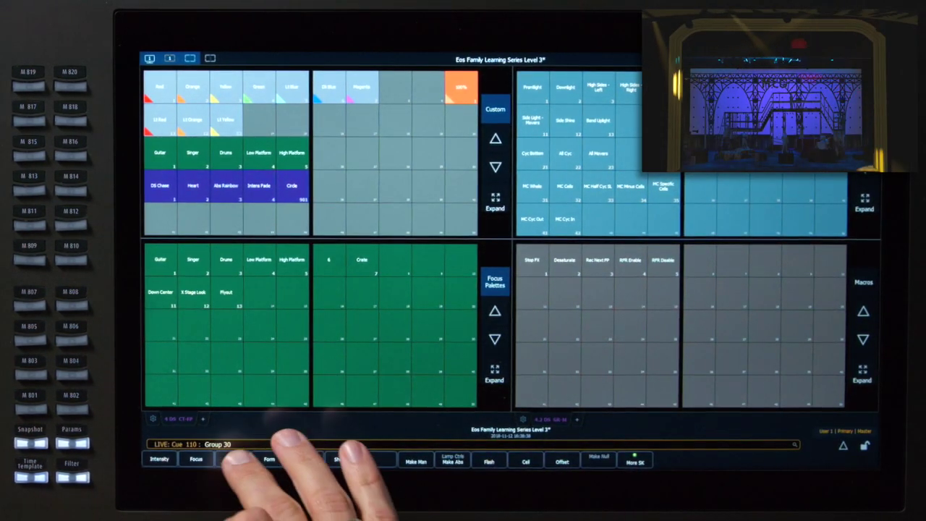
{"action": "left_click", "coordinate": [233, 461]}
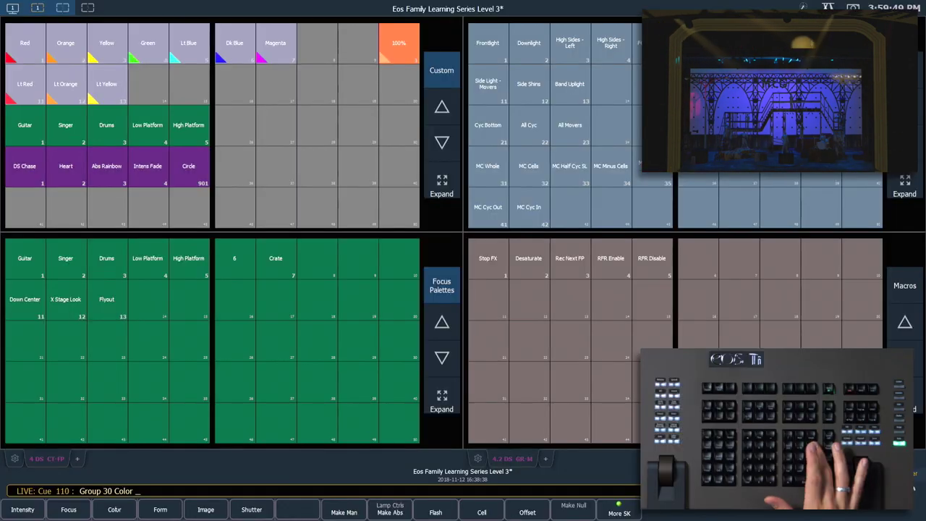
{"action": "key", "text": "Home"}
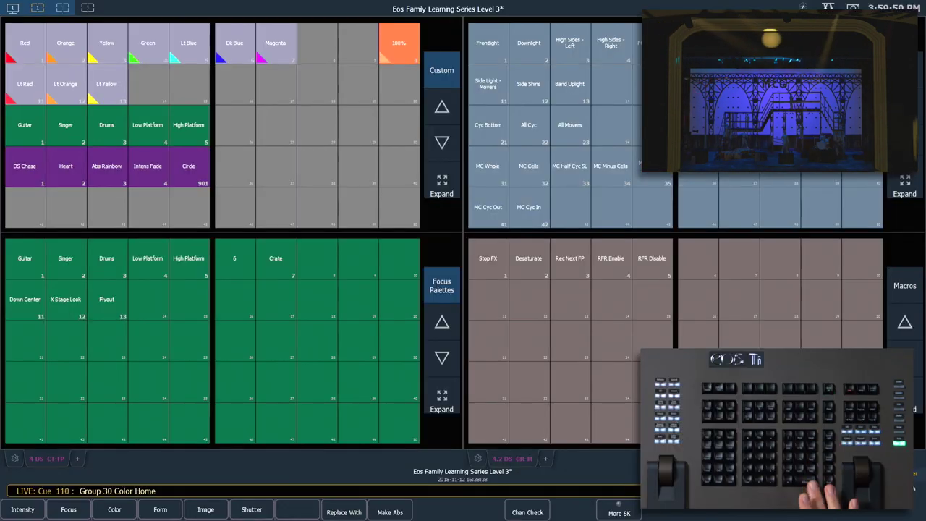
{"action": "key", "text": "Return"}
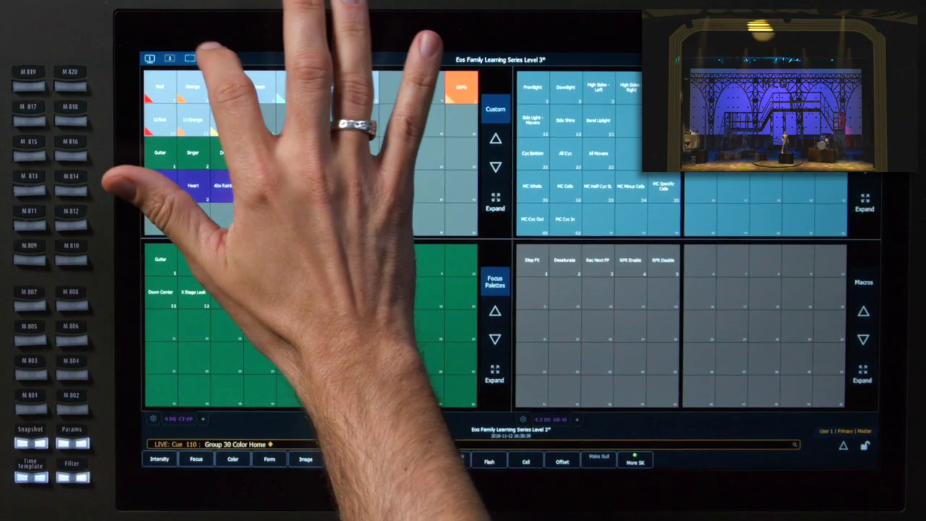
Show the Effect Channels display with effects 4 and 901 on their channels.
{"action": "left_click", "coordinate": [62, 8]}
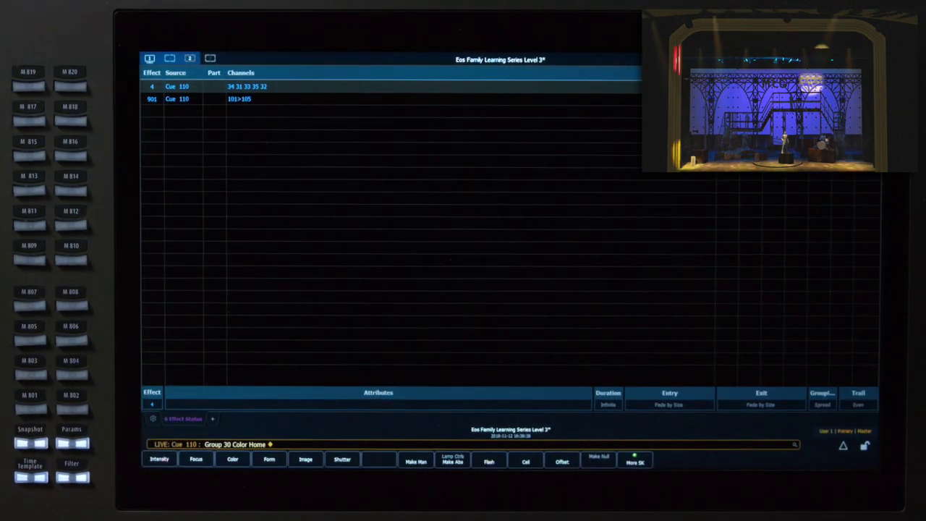
{"action": "left_click", "coordinate": [348, 351]}
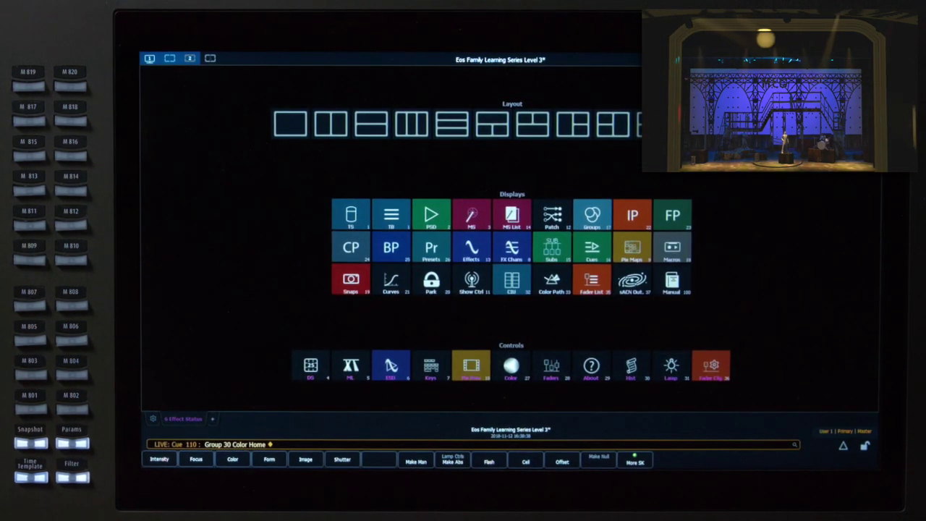
{"action": "left_click", "coordinate": [512, 248]}
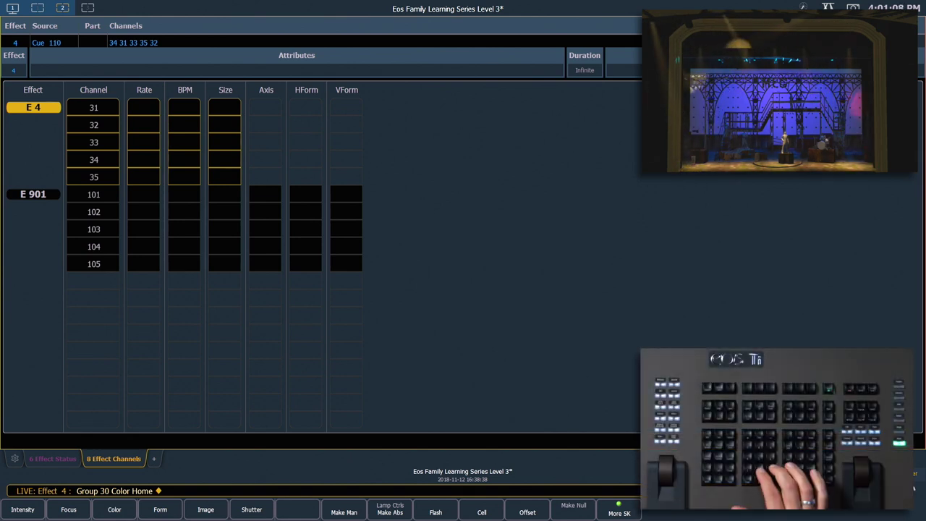
Override effect 4's rate to 500 on channels 31 and 35, then select channels 102 + 104.
{"action": "type", "text": "31 + 35 Effect 4 Rate"}
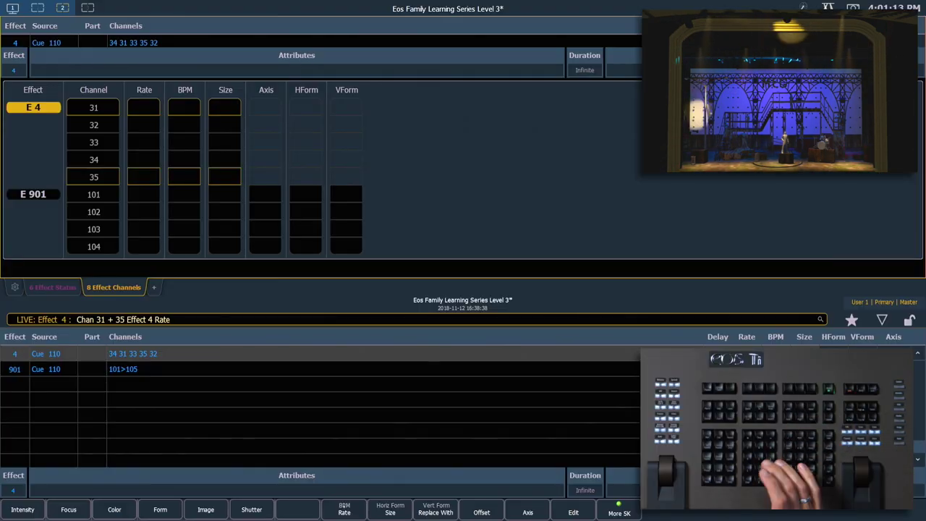
{"action": "type", "text": "500"}
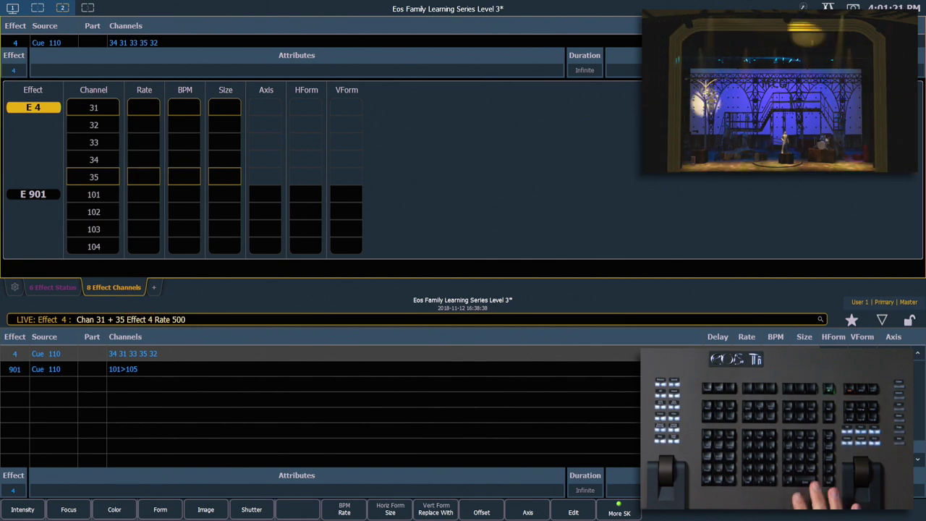
{"action": "key", "text": "Return"}
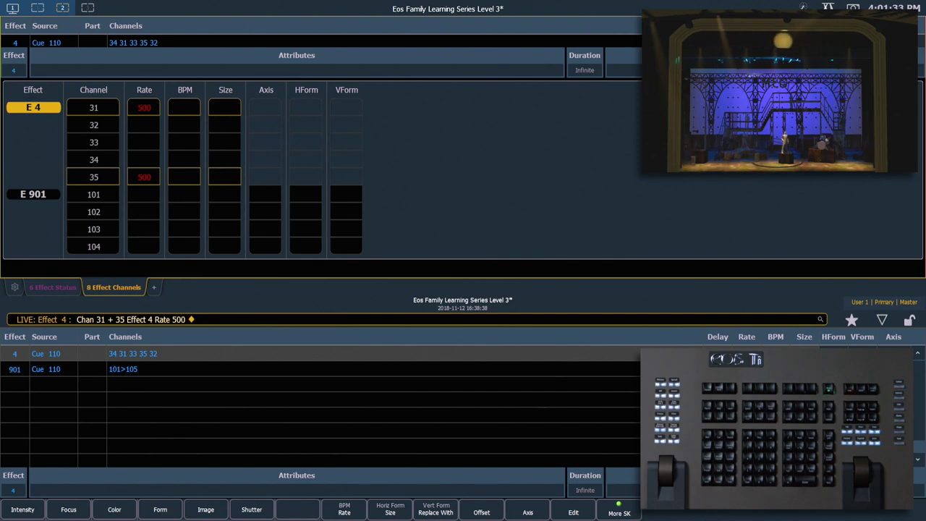
{"action": "type", "text": "102 + 1"}
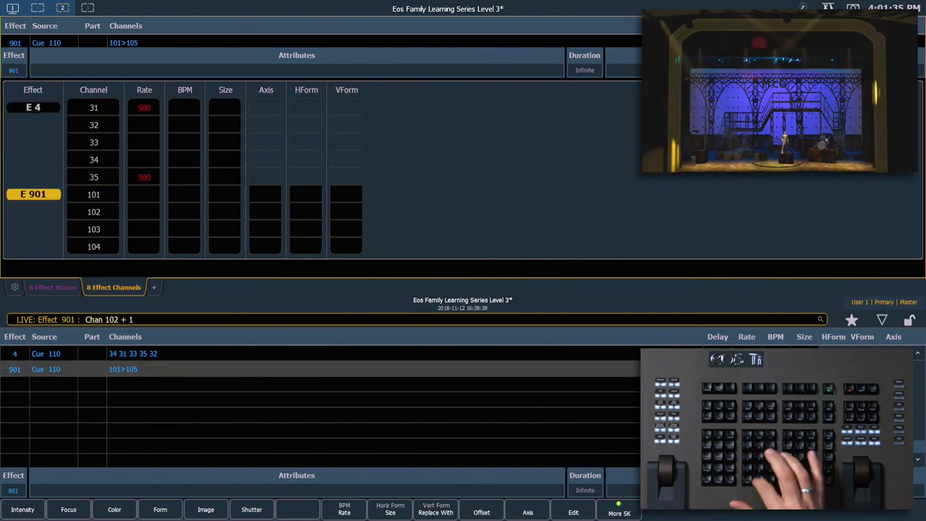
{"action": "type", "text": "04"}
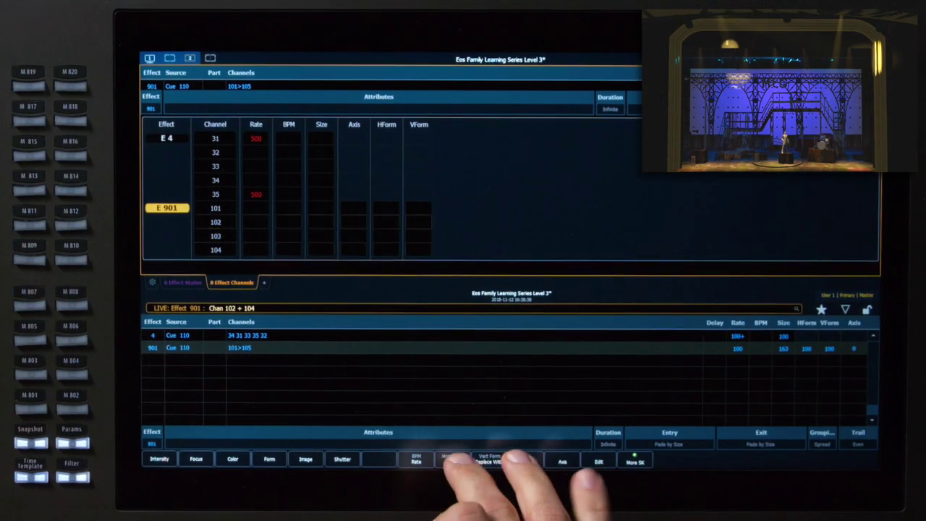
Set effect 901 size to 50 on channels 102 and 104.
{"action": "left_click", "coordinate": [452, 460]}
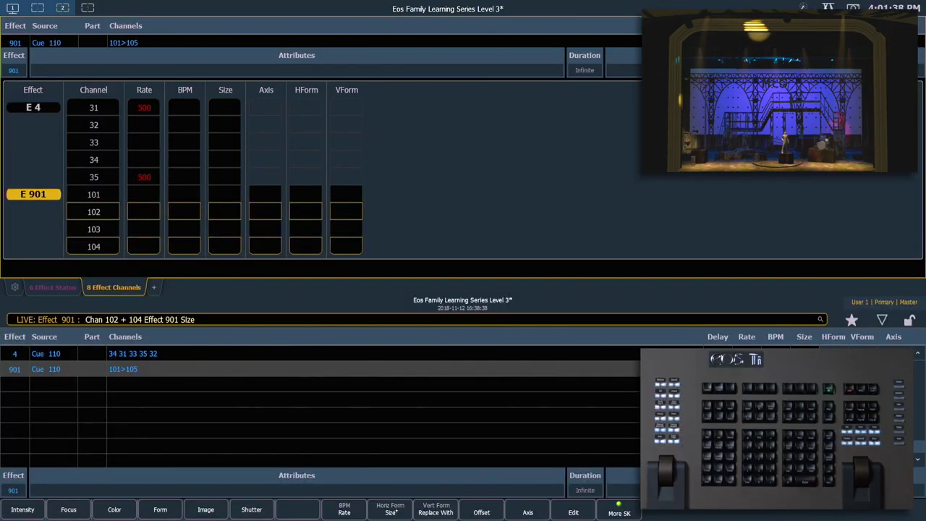
{"action": "type", "text": "5"}
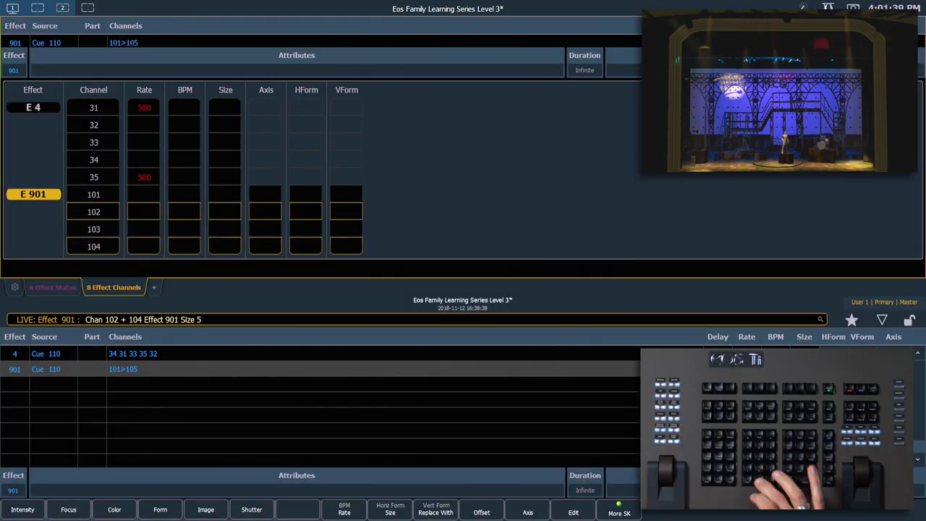
{"action": "type", "text": "0 ♦"}
{"action": "key", "text": "Return"}
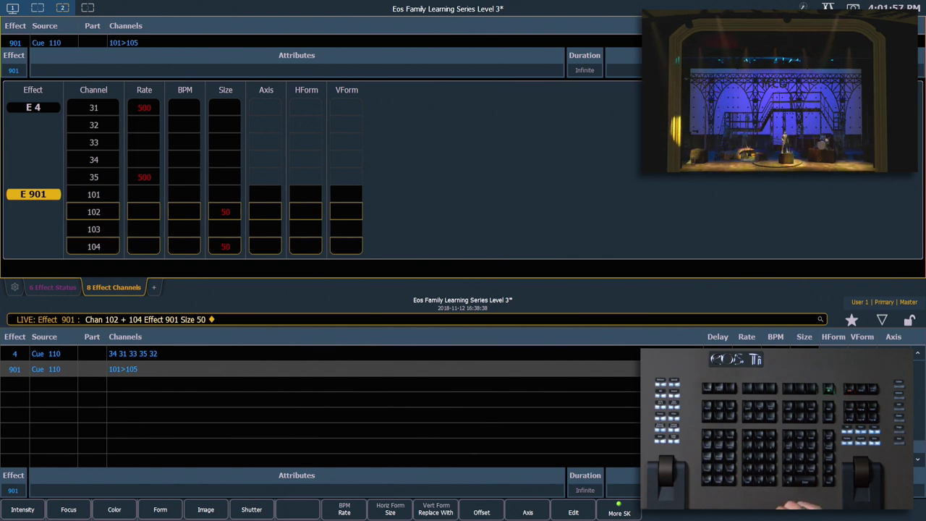
Set effect 901 horizontal form to 0 on channels 101, 103 and 105.
{"action": "type", "text": "101 + 103"}
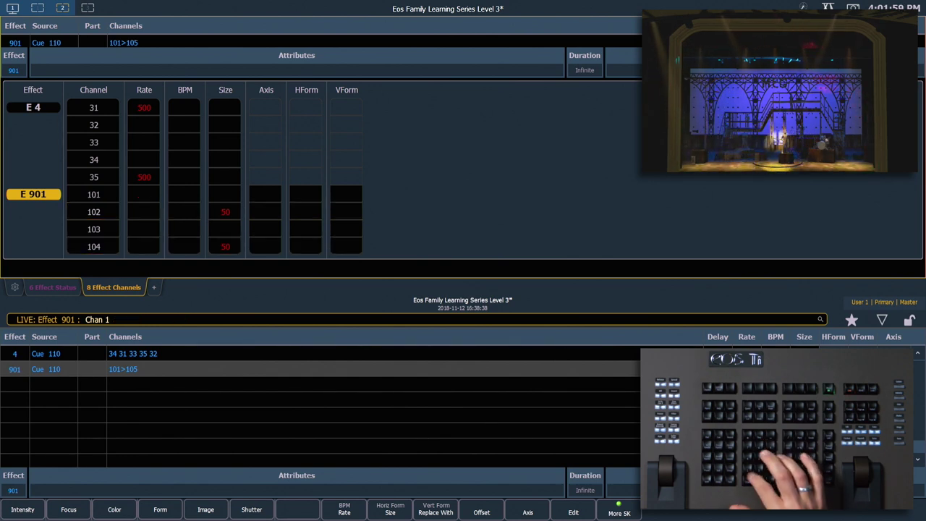
{"action": "type", "text": " + 105"}
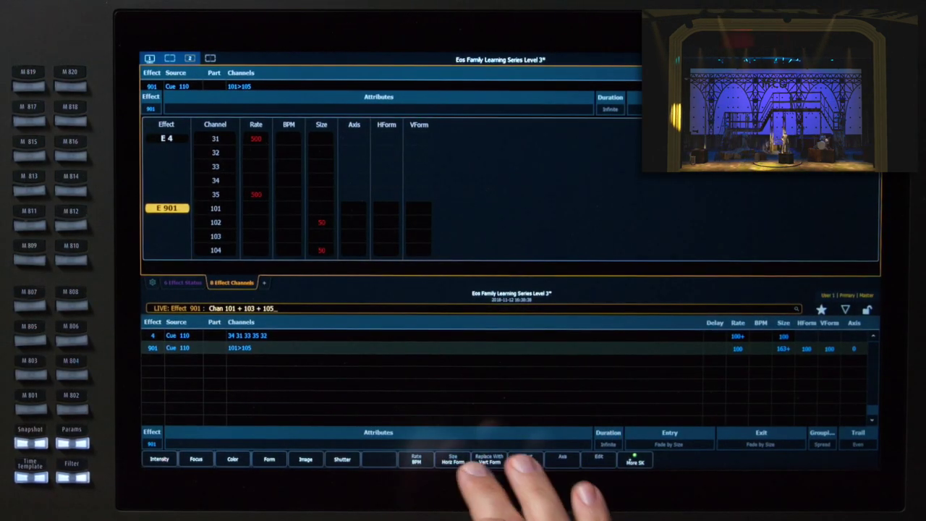
{"action": "left_click", "coordinate": [453, 459]}
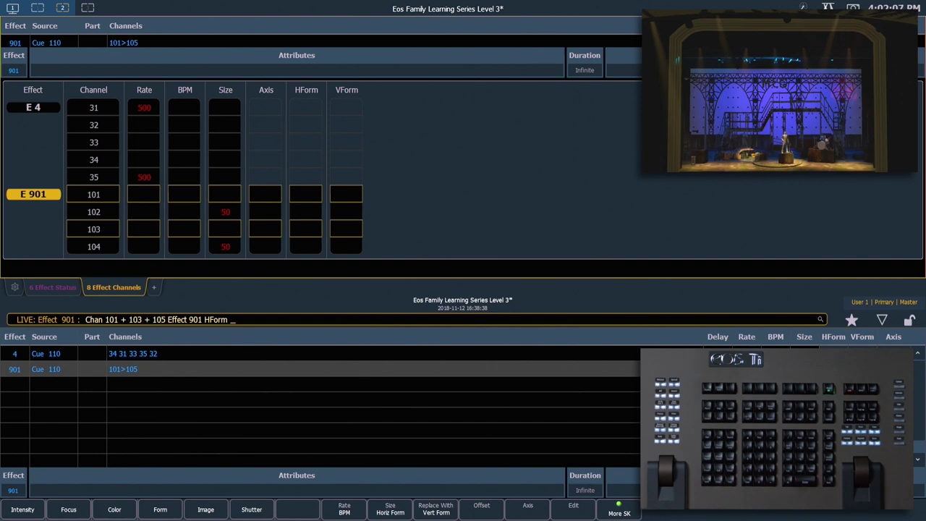
{"action": "type", "text": "0"}
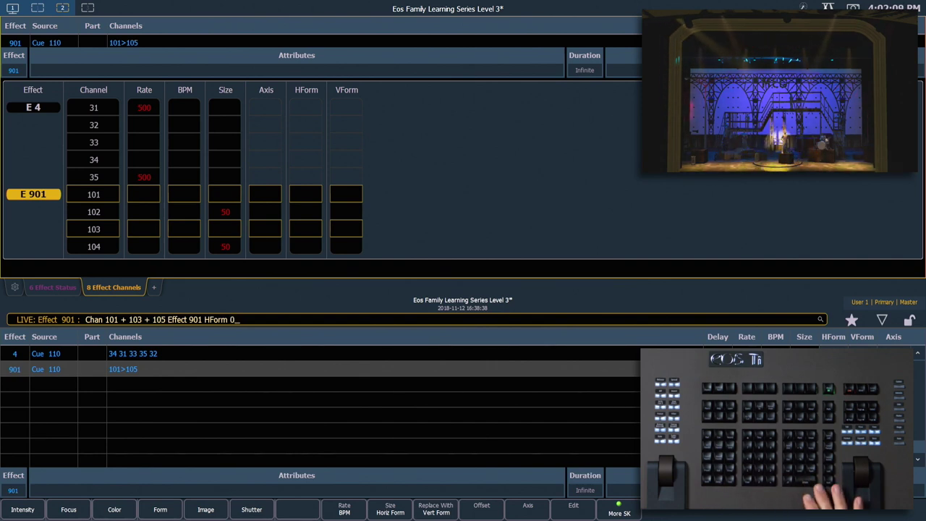
{"action": "key", "text": "Return"}
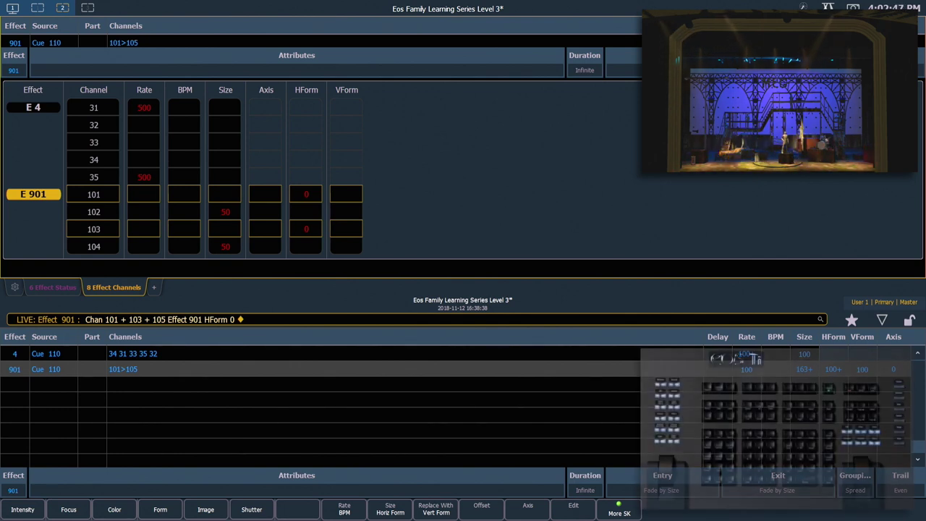
Record cue 111 with a 2-second time, then go to cue 37.2.
{"action": "type", "text": "rd"}
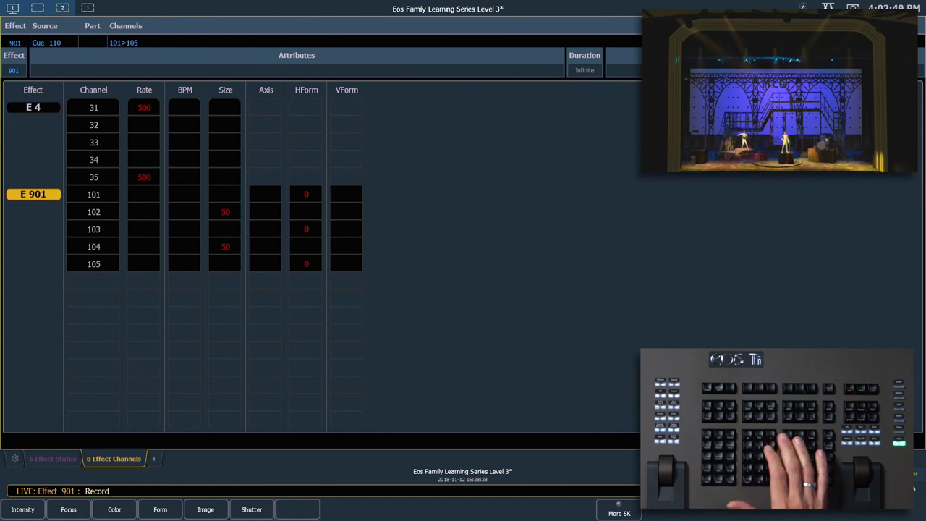
{"action": "type", "text": "q111"}
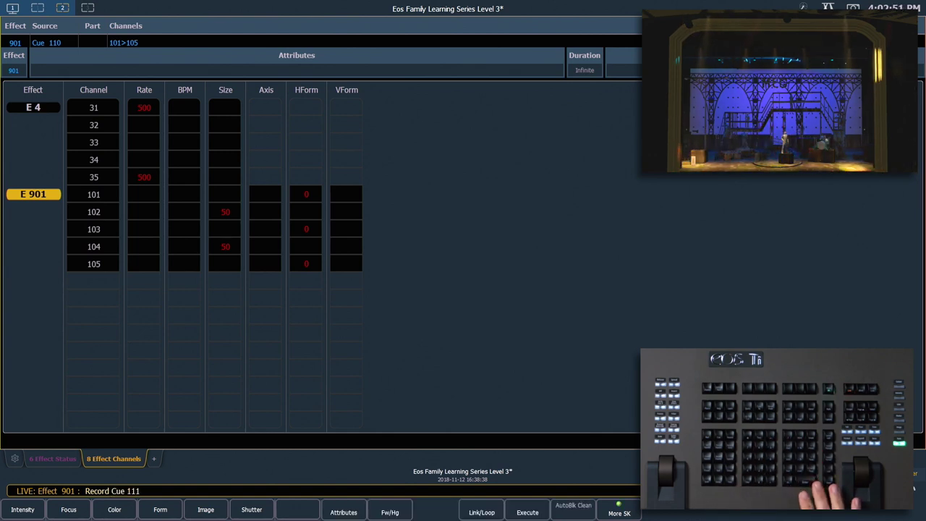
{"action": "type", "text": "t2"}
{"action": "key", "text": "Return"}
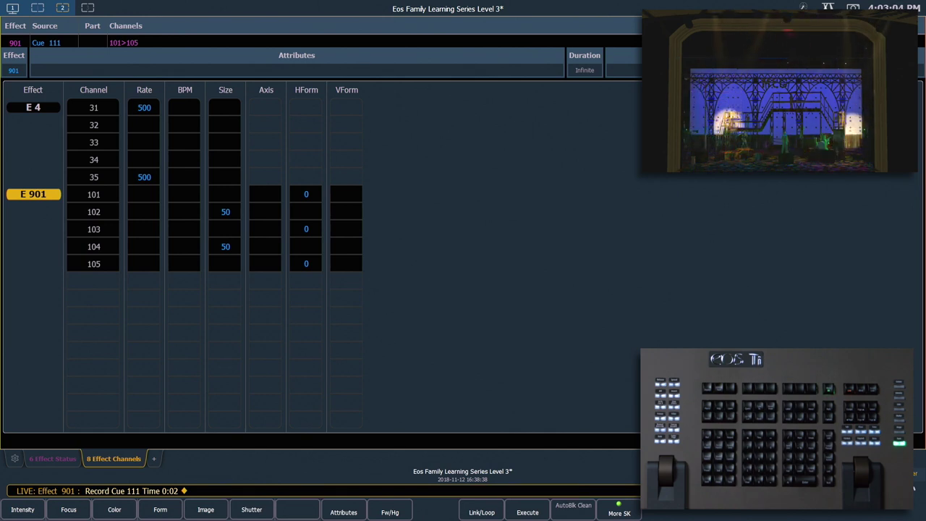
{"action": "type", "text": "Go To Cue 37.2"}
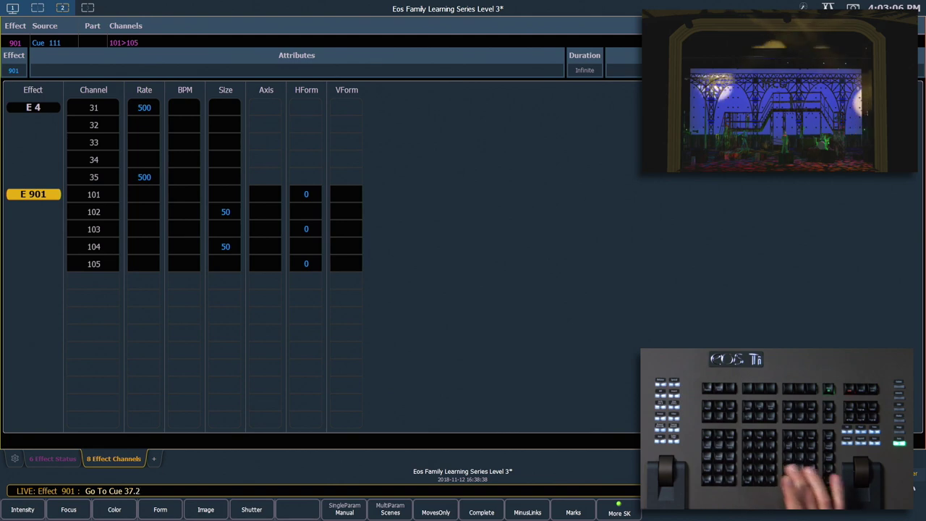
{"action": "key", "text": "Return"}
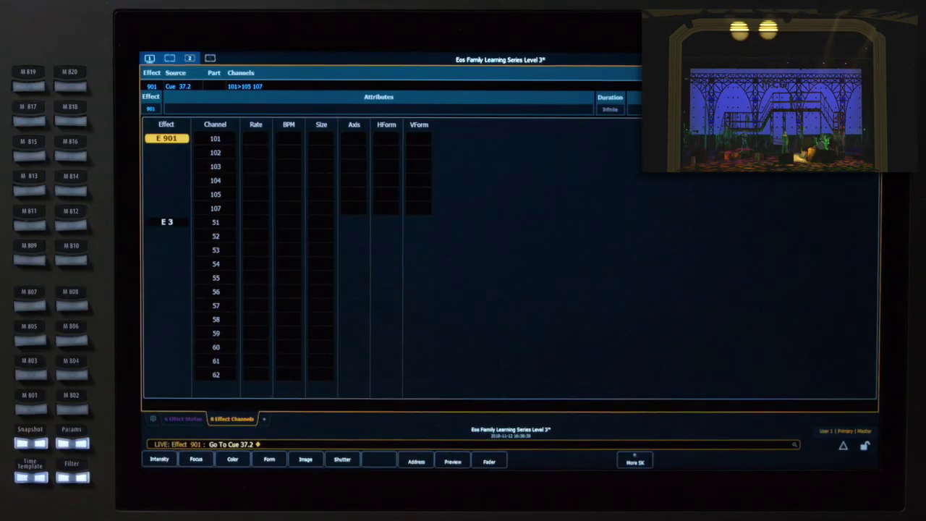
Bring Group 7 to 100%, home it, focus it on X Stage Look, and run the Heart effect.
{"action": "left_click", "coordinate": [165, 78]}
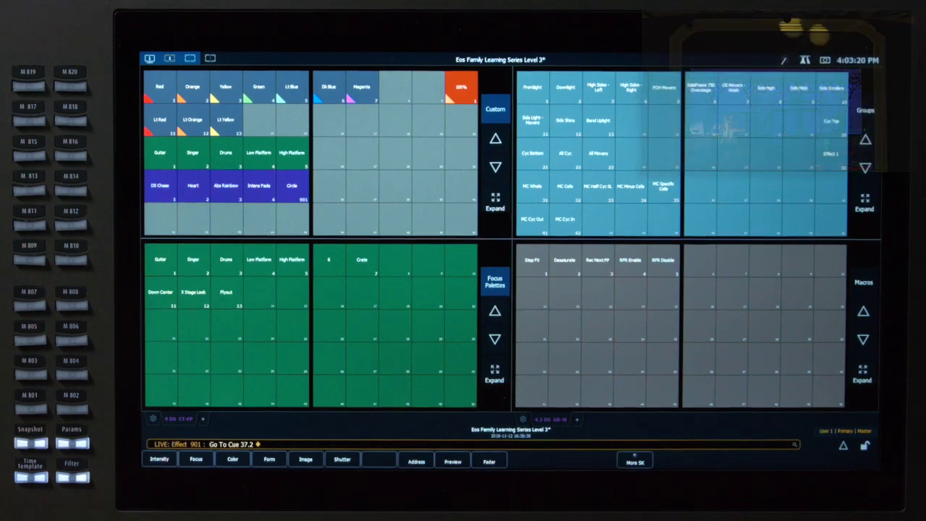
{"action": "left_click", "coordinate": [734, 87]}
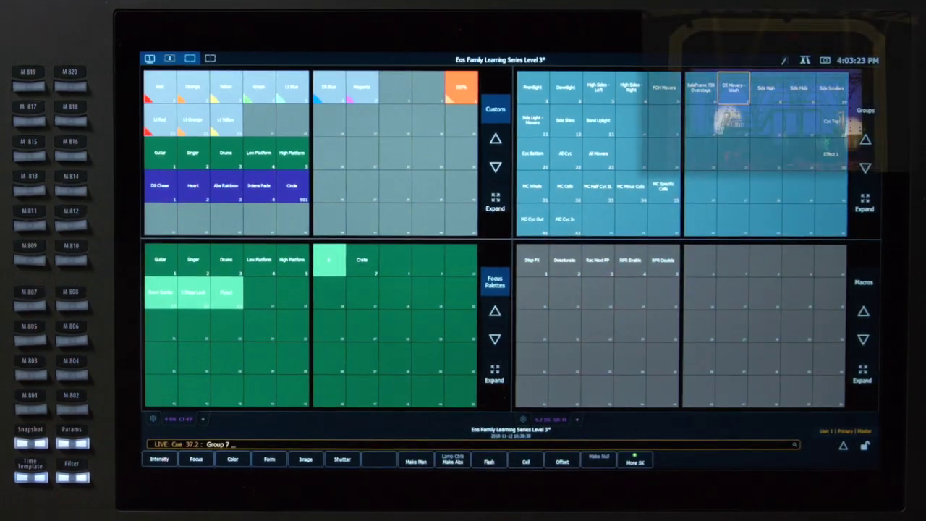
{"action": "left_click", "coordinate": [462, 86]}
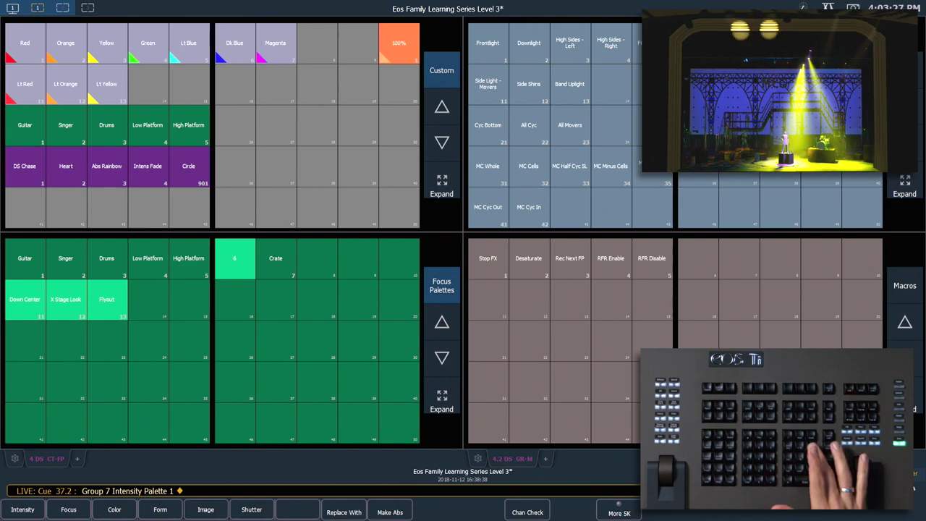
{"action": "key", "text": "Home"}
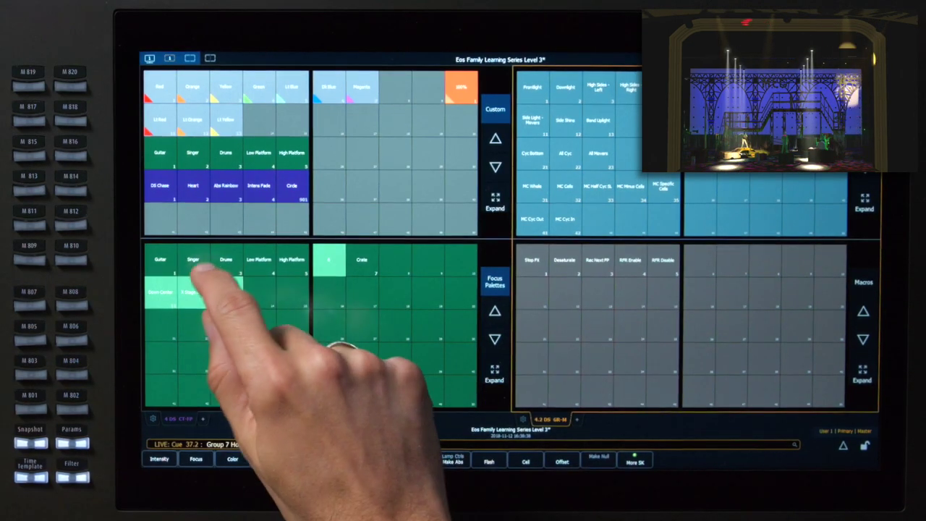
{"action": "left_click", "coordinate": [65, 299]}
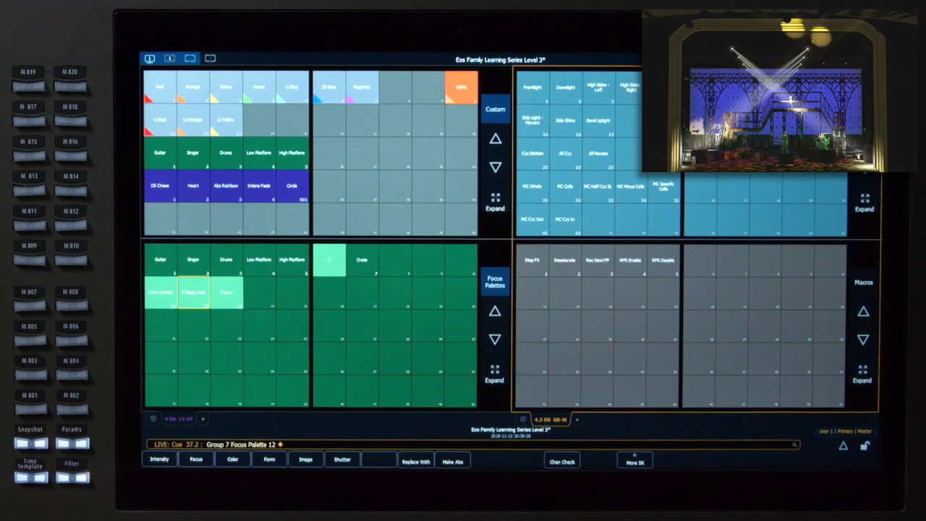
{"action": "left_click", "coordinate": [193, 185]}
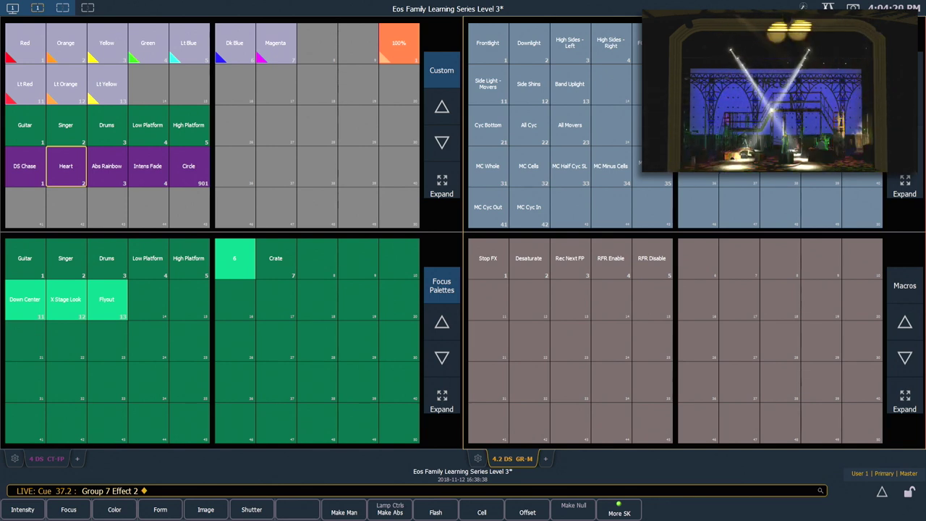
Set effect 2 (Heart) grouping to 4 and switch to the Effect Channels display.
{"action": "key", "text": "BackSpace"}
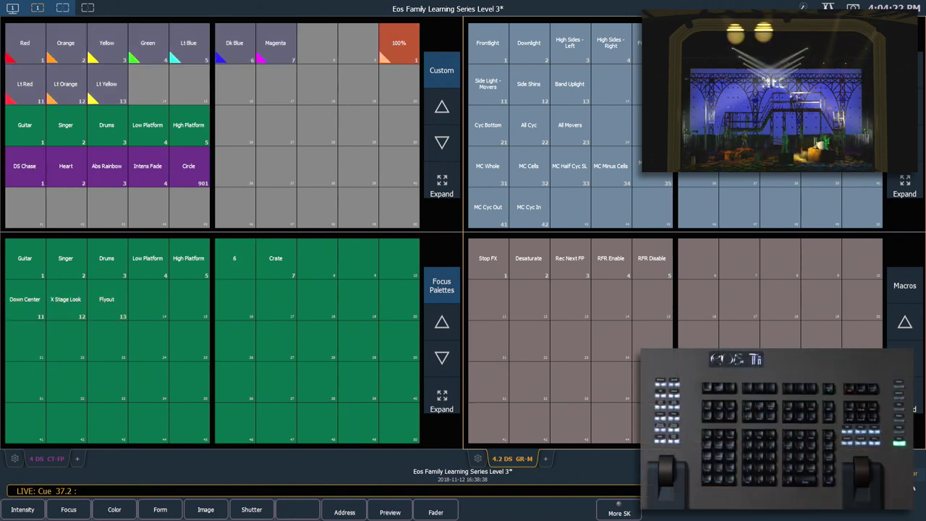
{"action": "key", "text": "alt+e"}
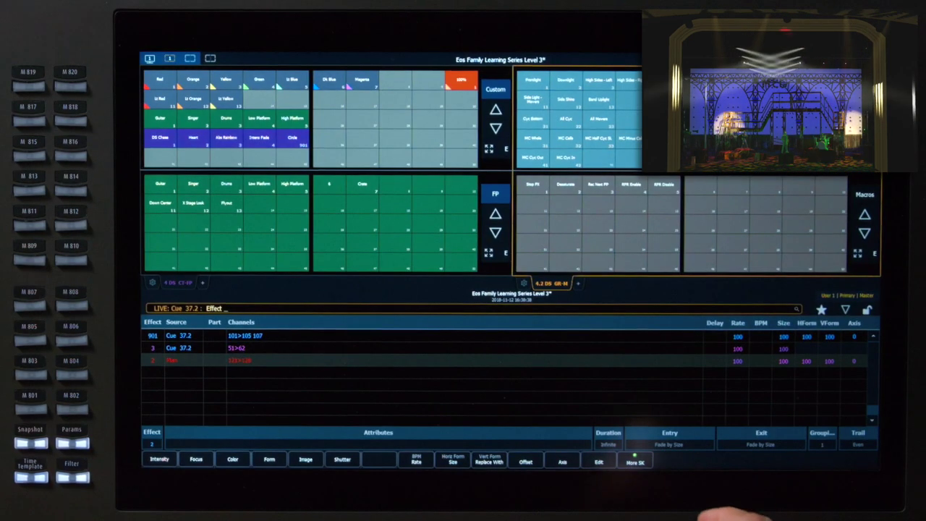
{"action": "left_click", "coordinate": [825, 442]}
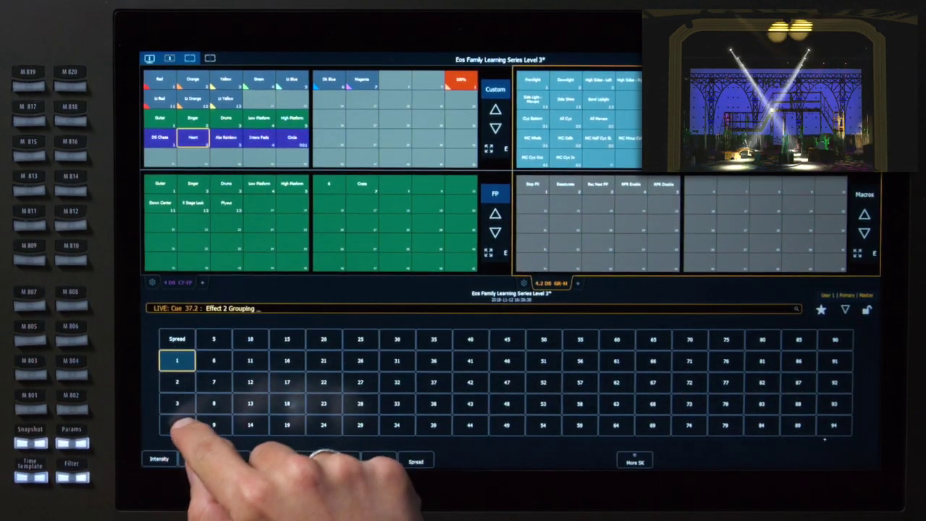
{"action": "left_click", "coordinate": [177, 425]}
{"action": "key", "text": "Return"}
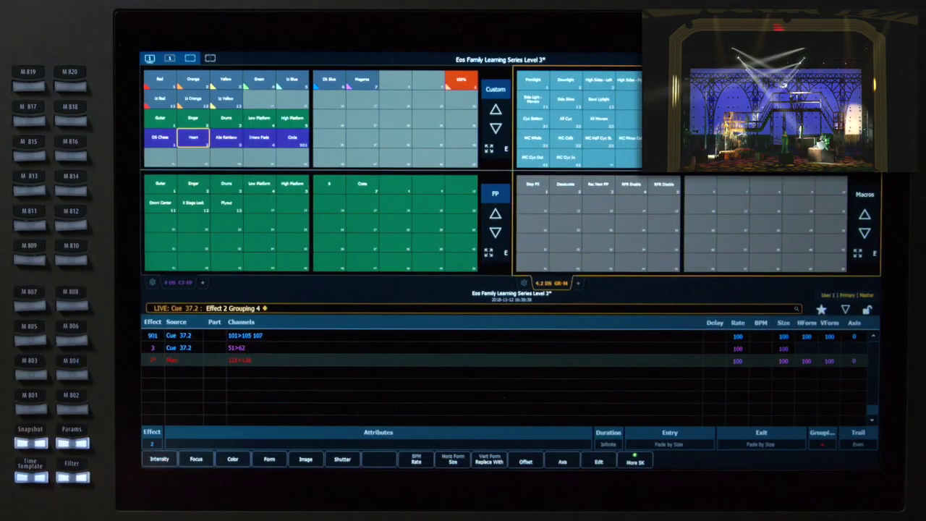
{"action": "left_click", "coordinate": [63, 7]}
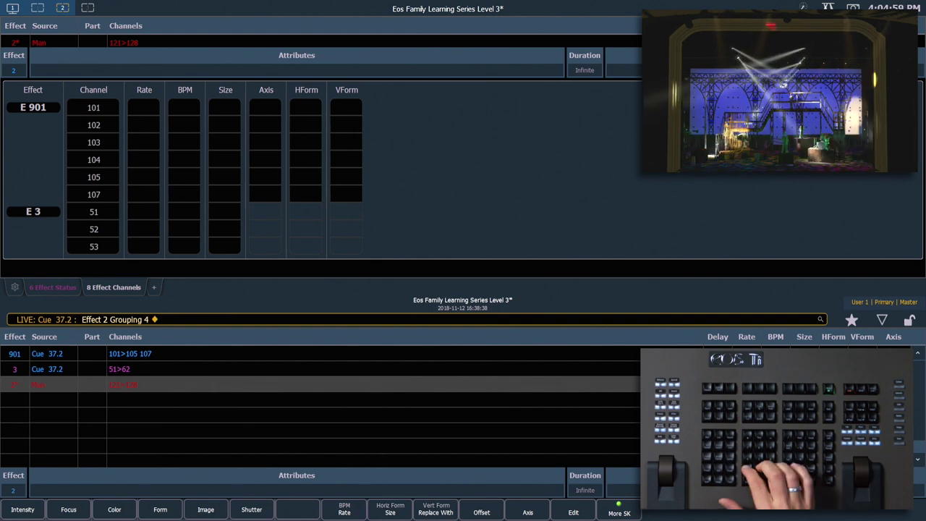
Set effect 2 rate to 250 on channels 121 and 122.
{"action": "type", "text": "121 + 122"}
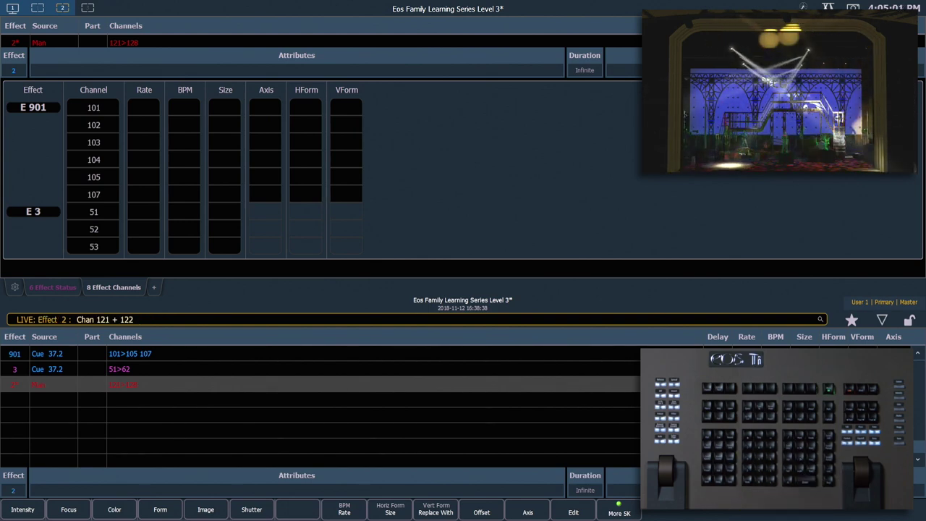
{"action": "type", "text": " Effect 2"}
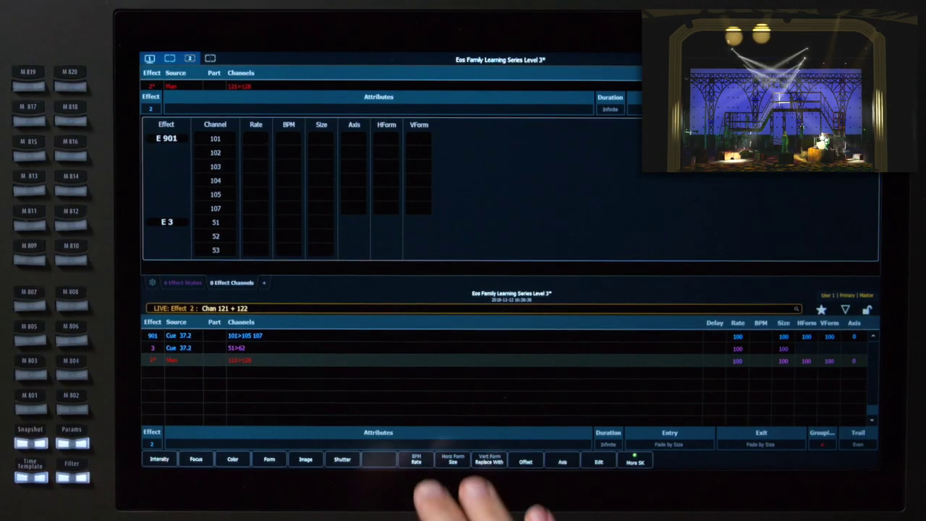
{"action": "left_click", "coordinate": [345, 509]}
{"action": "type", "text": "250"}
{"action": "key", "text": "Return"}
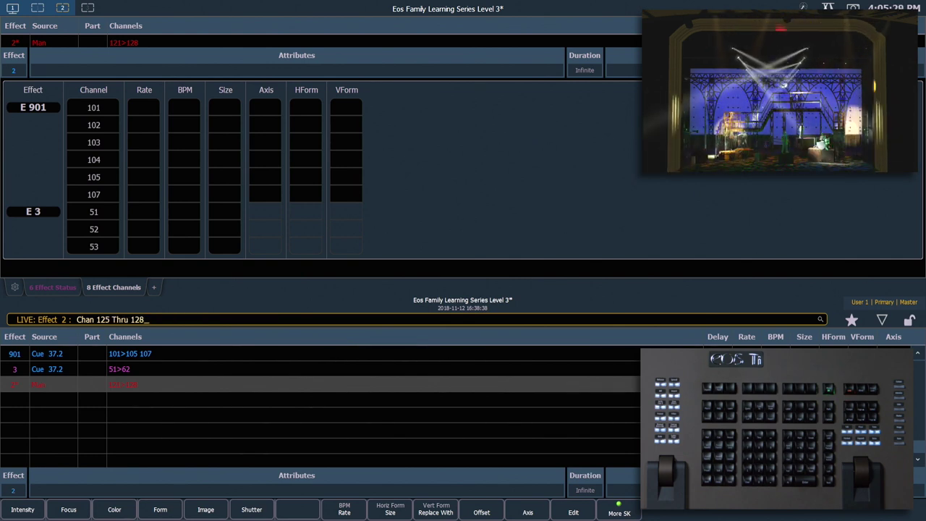
Set effect 2 size to 50 on channels 125 thru 128 and update cue 37.2.
{"action": "left_click", "coordinate": [453, 461]}
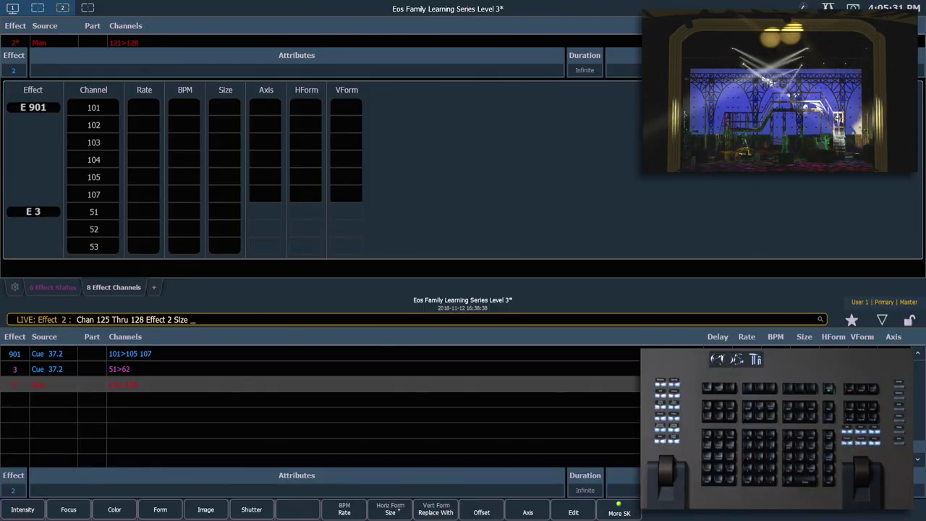
{"action": "type", "text": "50"}
{"action": "key", "text": "Return"}
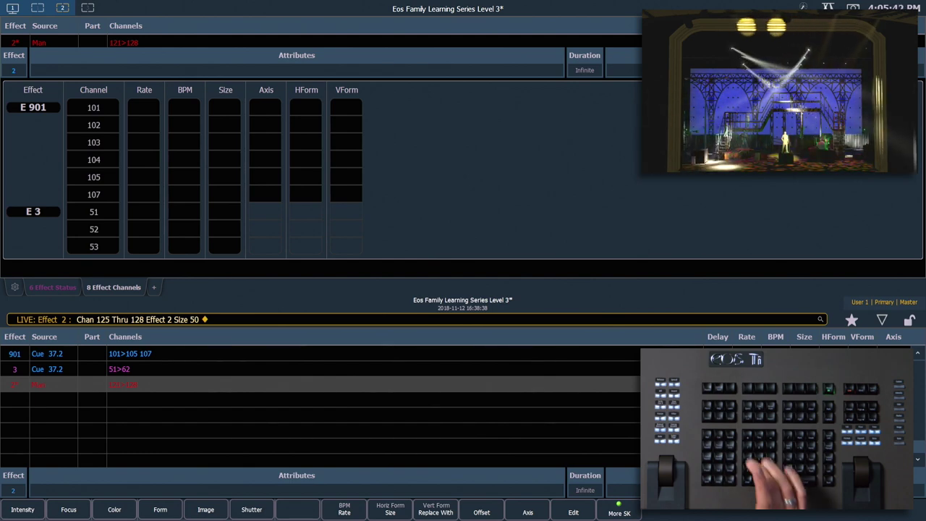
{"action": "key", "text": "u"}
{"action": "key", "text": "Return"}
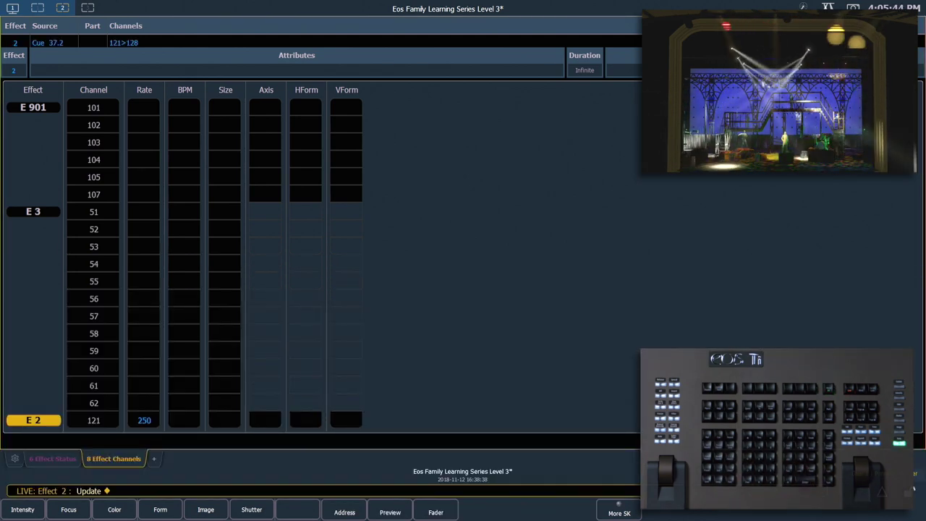